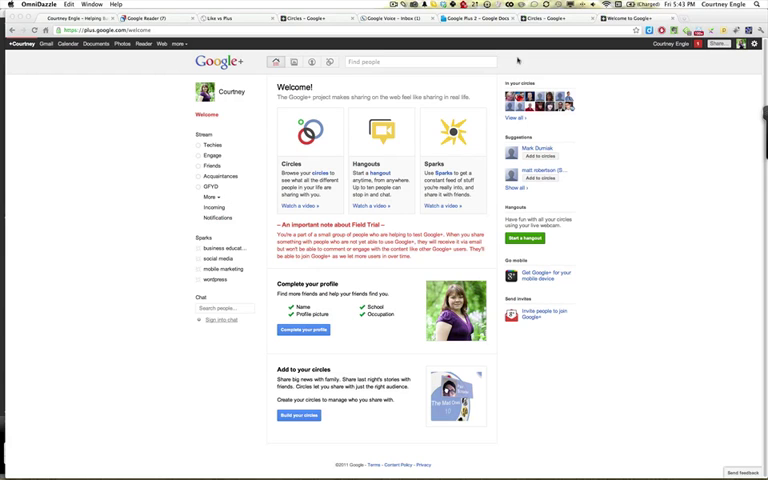
# On the Circles page, drag Family between Acquaintances and GFYD.
pyautogui.click(533, 18)
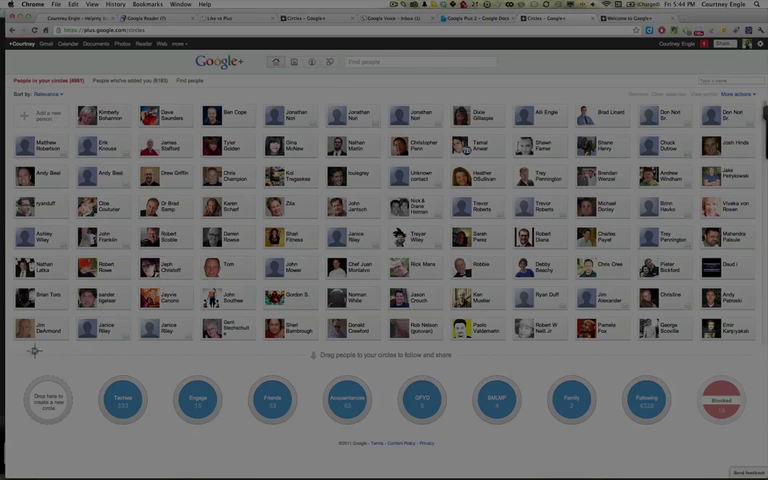
pyautogui.moveTo(28, 357)
pyautogui.mouseDown()
pyautogui.moveTo(705, 440)
pyautogui.moveTo(752, 432)
pyautogui.mouseUp()
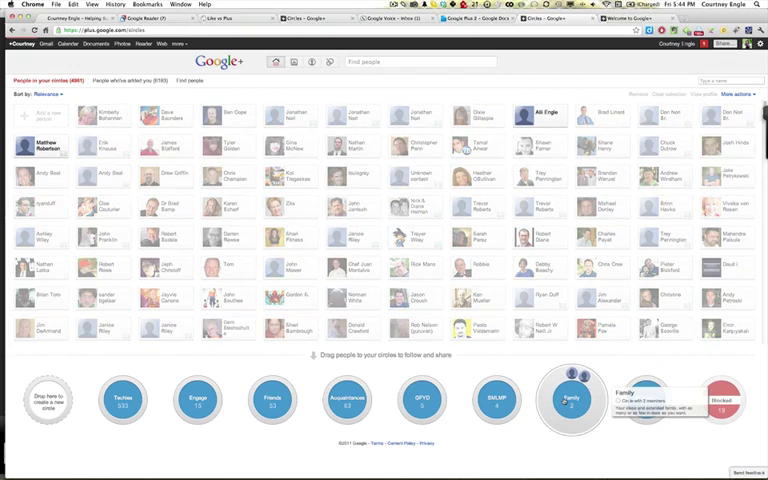
pyautogui.moveTo(572, 398)
pyautogui.mouseDown()
pyautogui.moveTo(207, 413)
pyautogui.moveTo(421, 398)
pyautogui.mouseUp()
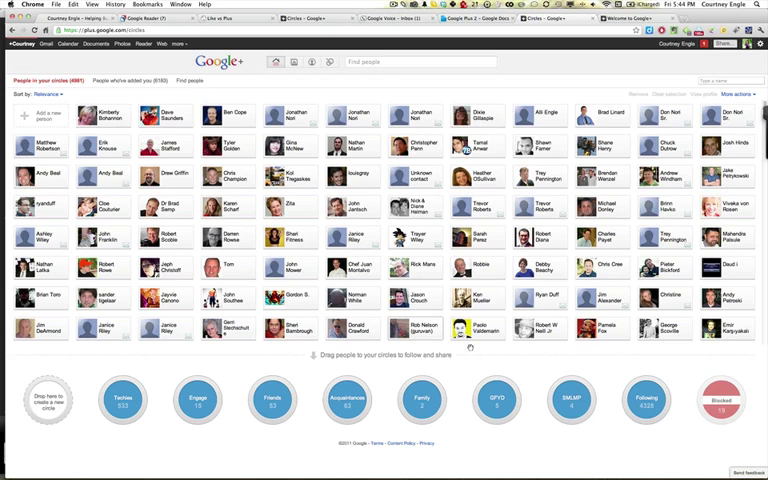
# Reload the Welcome to Google+ page so Stream lists Family after Acquaintances.
pyautogui.click(378, 10)
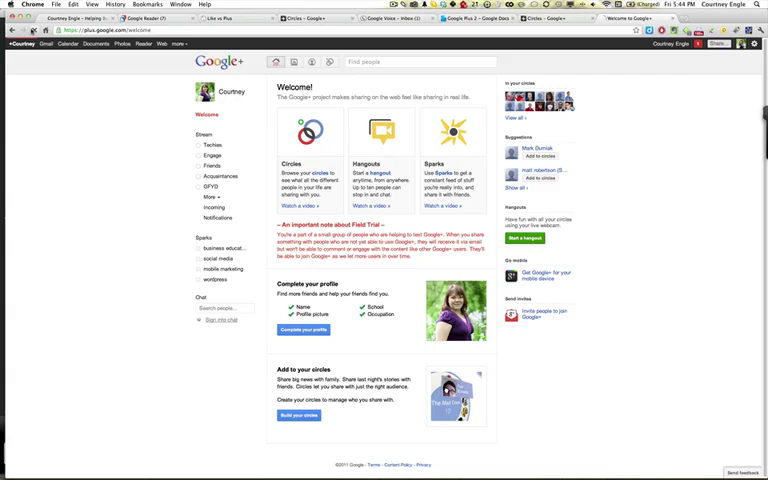
pyautogui.press('super+r')
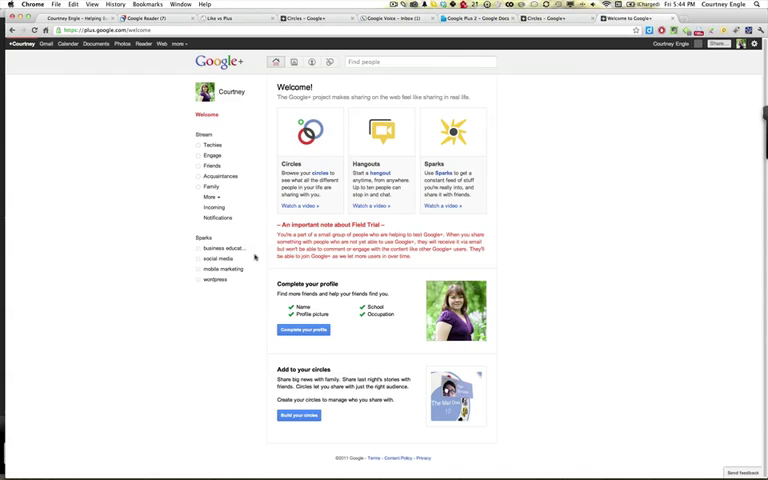